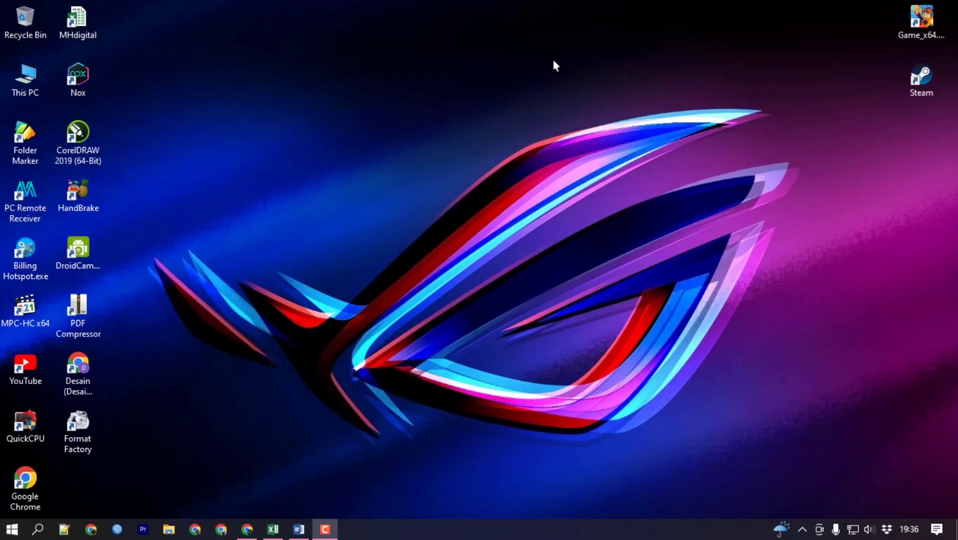
# Refresh the desktop and restore Document1 with the TABEL PERCOBAAN attendance table.
pyautogui.rightClick(553, 58)
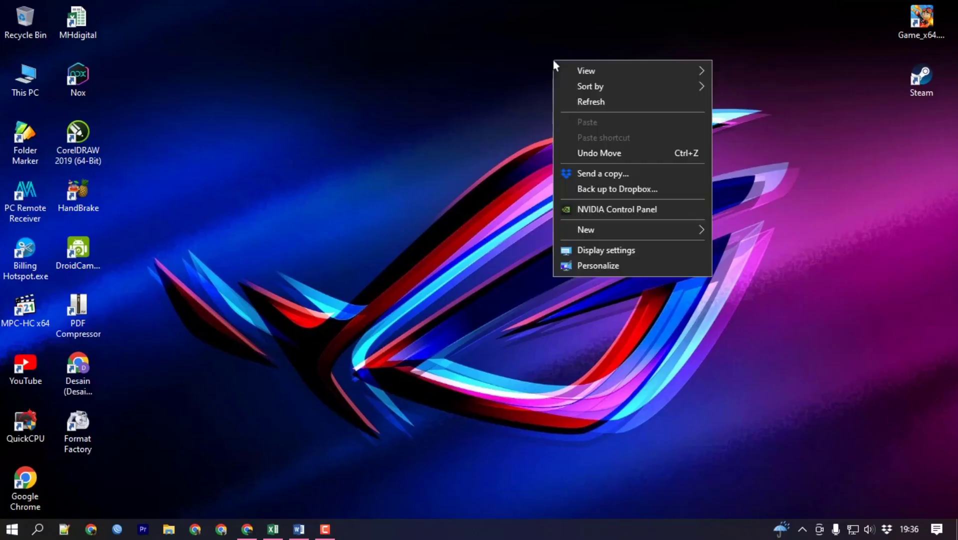
pyautogui.click(584, 101)
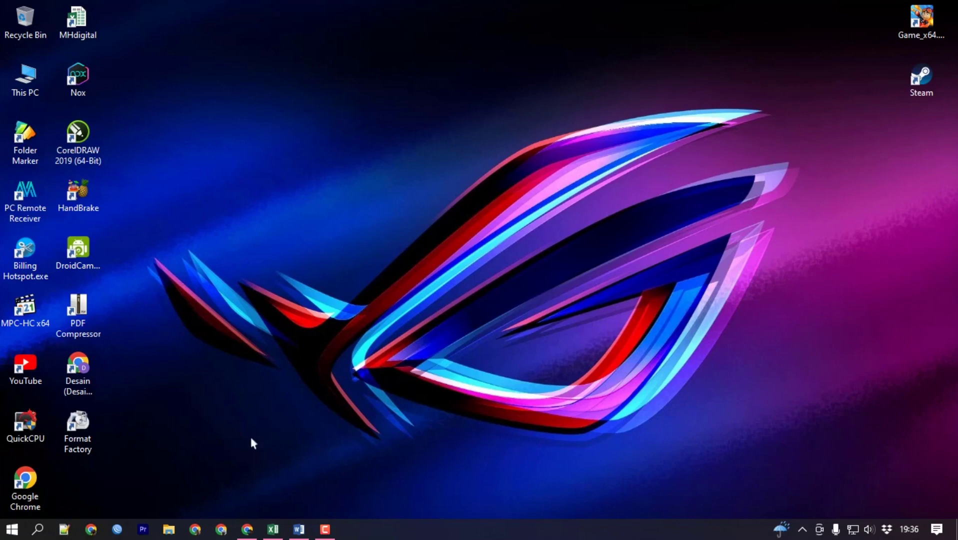
pyautogui.click(298, 530)
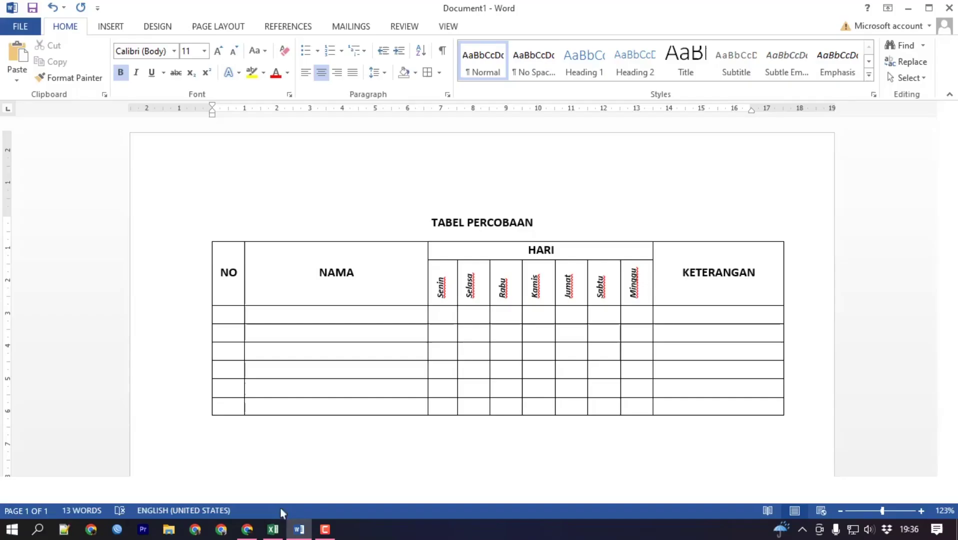
# Enter the numbers 1 to 6 down the NO column.
pyautogui.click(219, 314)
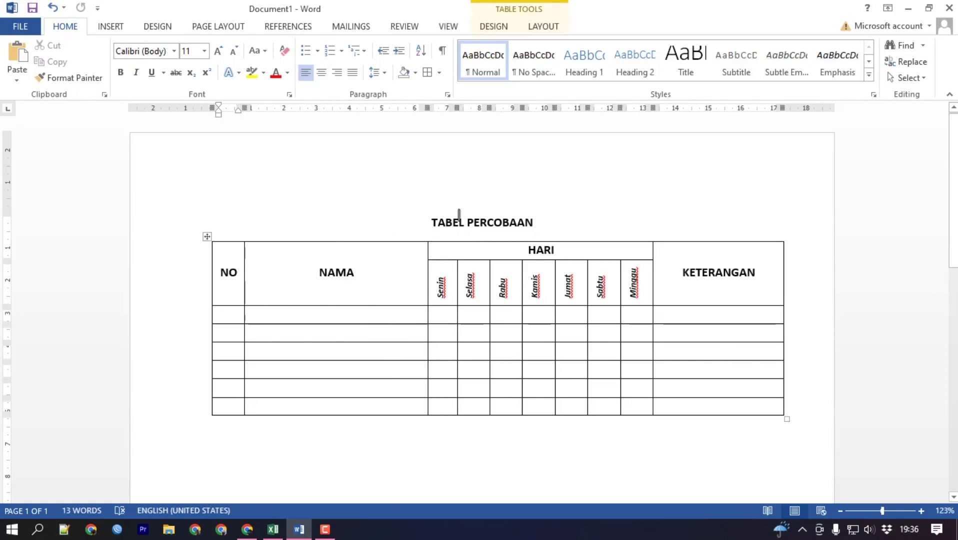
pyautogui.write('1')
pyautogui.press('Down')
pyautogui.write('2')
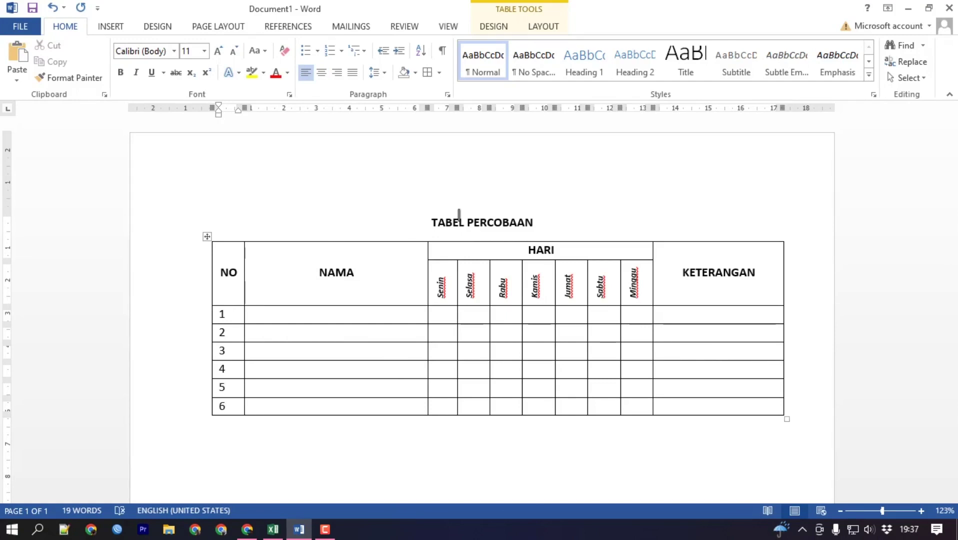
# Centre the numbers 1–6 within their NO cells.
pyautogui.moveTo(224, 313); pyautogui.dragTo(222, 405)
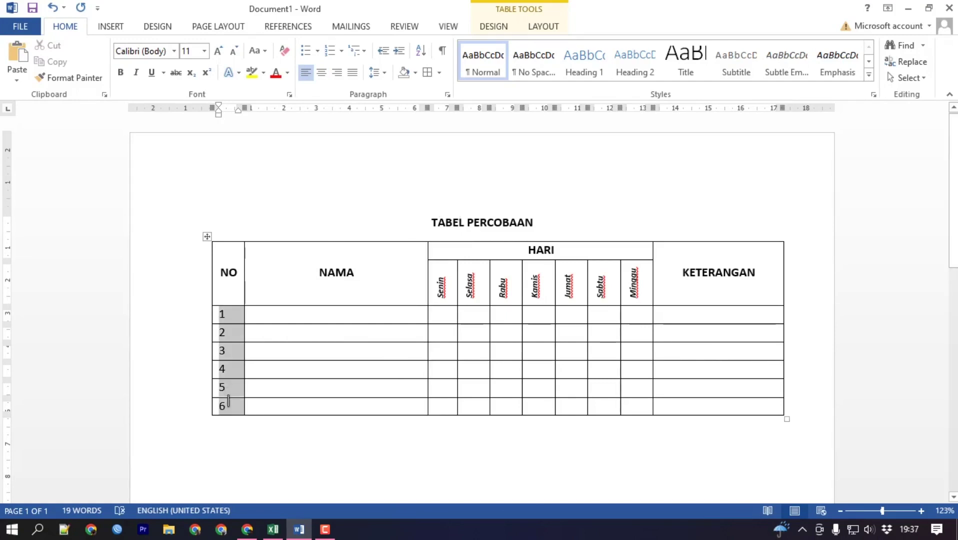
pyautogui.click(322, 74)
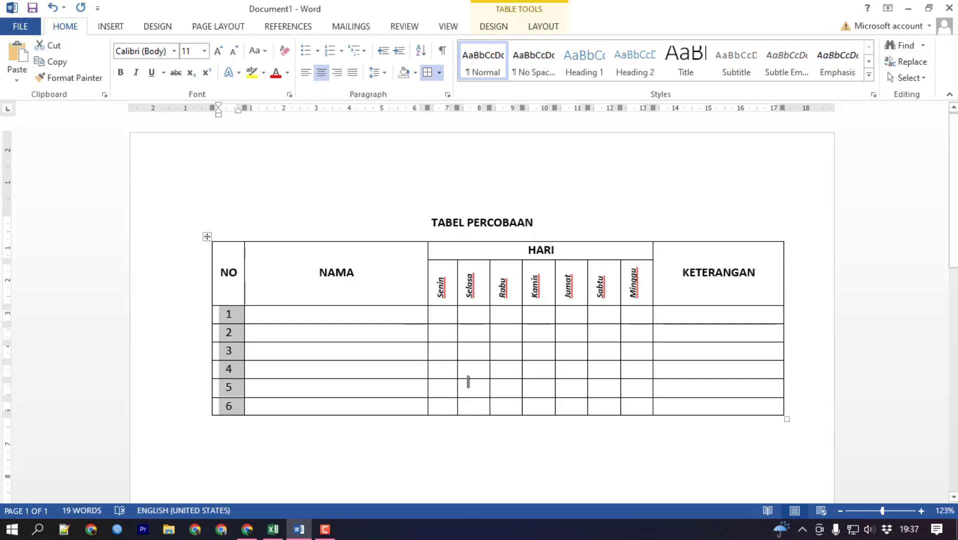
pyautogui.click(444, 306)
pyautogui.click(499, 313)
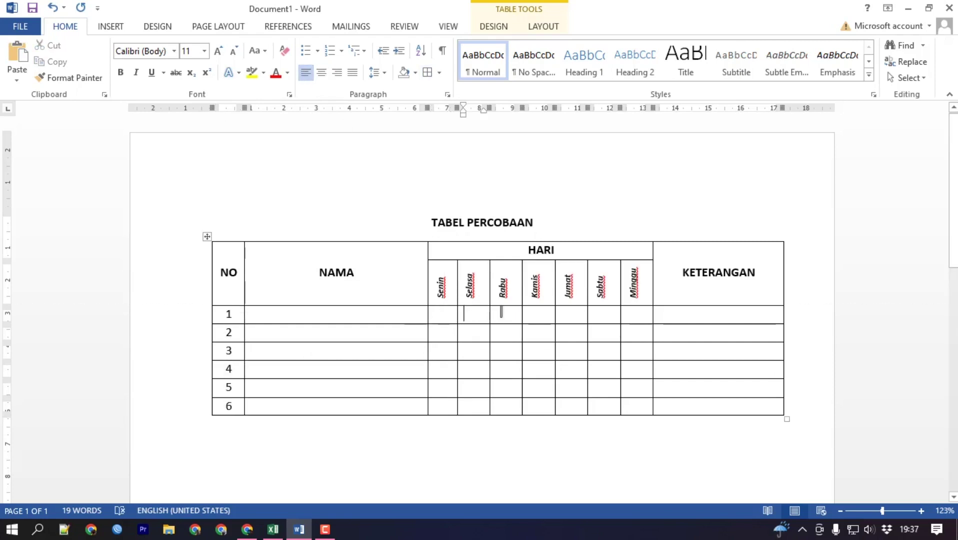
pyautogui.click(575, 315)
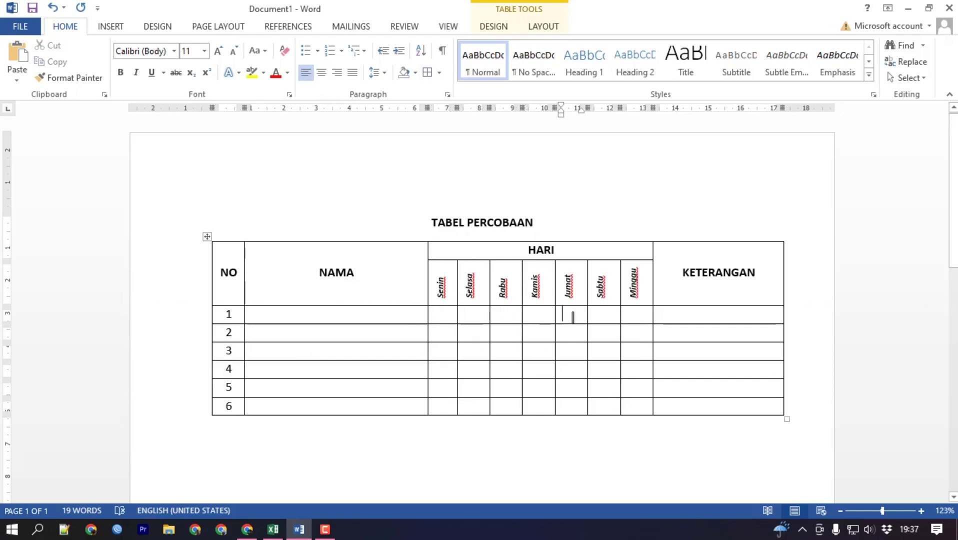
pyautogui.click(289, 310)
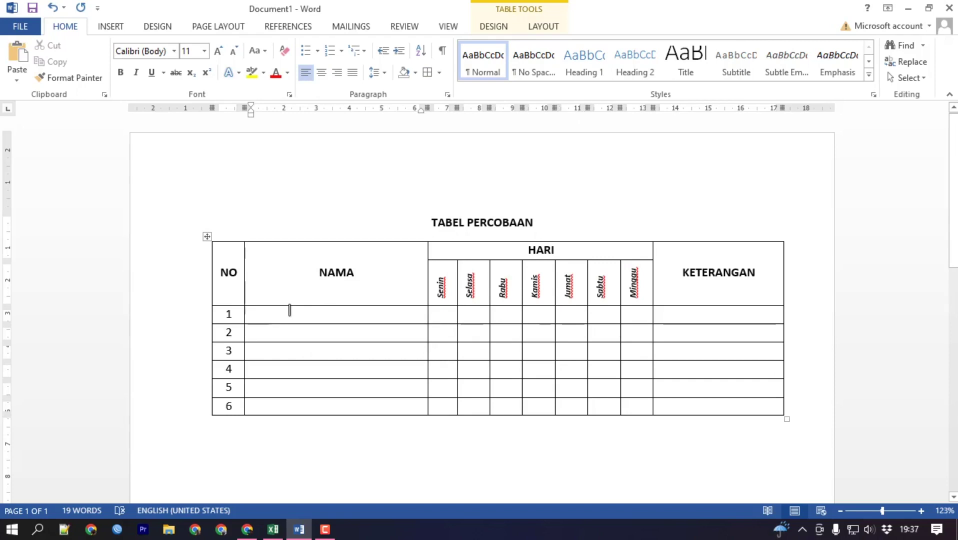
# Type ABDUL, BENI, CANDRA, DENI, EMAN, FITRI into NAMA and add a blank line below.
pyautogui.write('ABDUL')
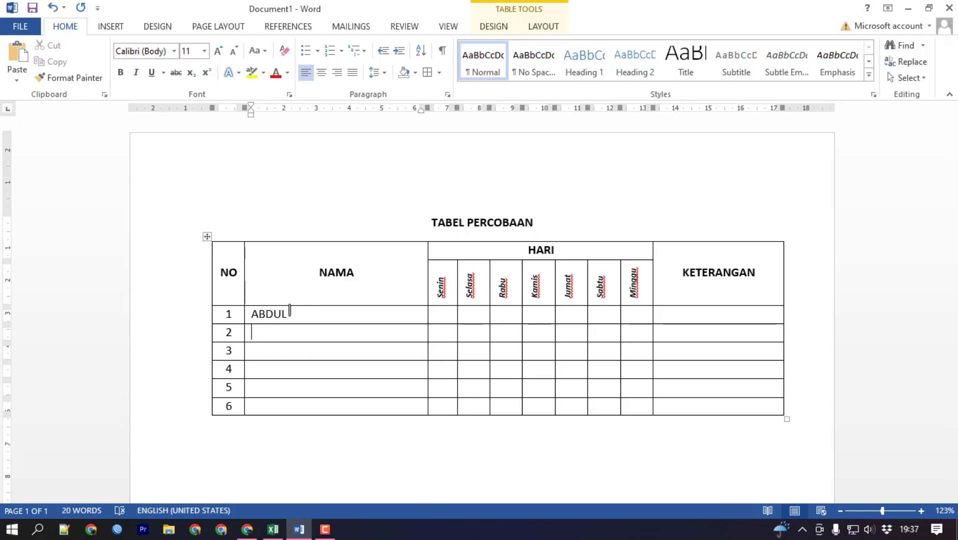
pyautogui.write('B')
pyautogui.write('EN')
pyautogui.write('DRA')
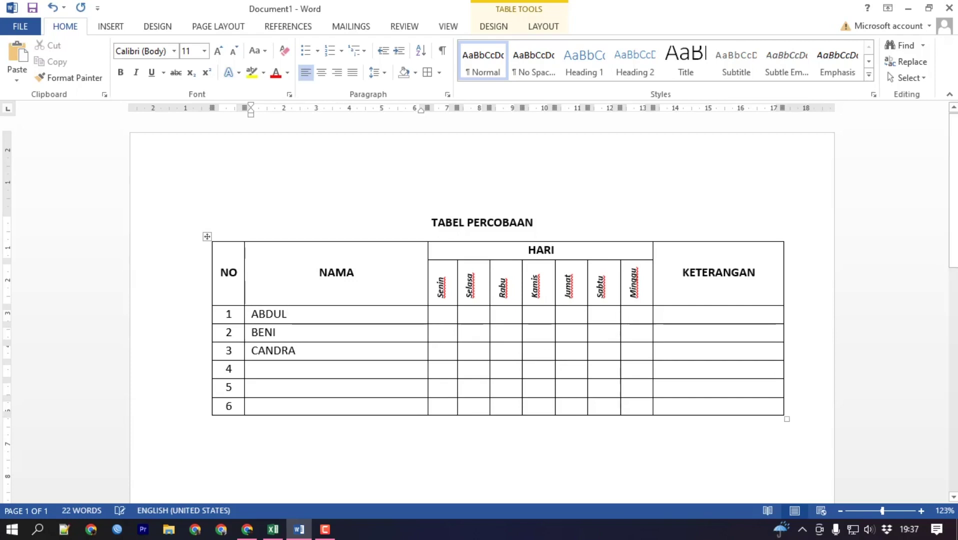
pyautogui.write('DENI')
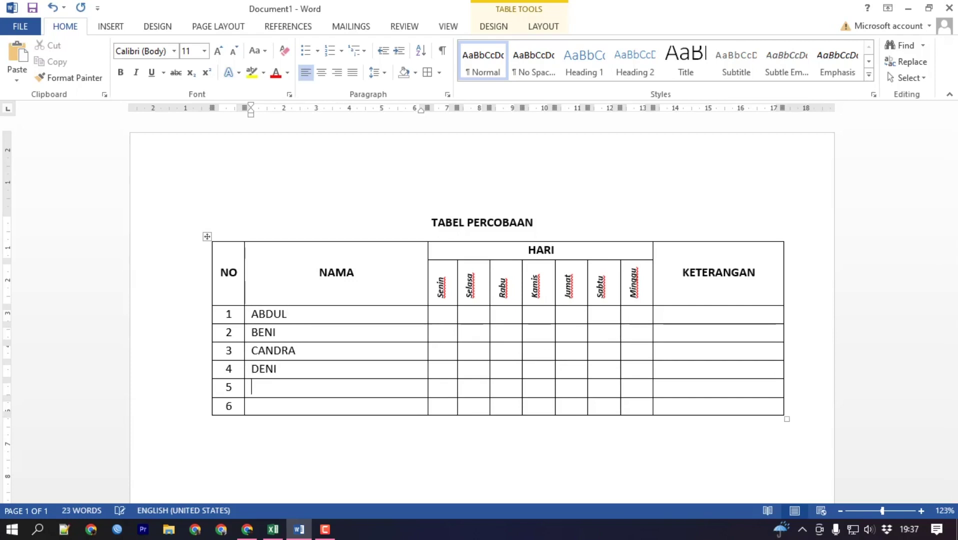
pyautogui.write('AN')
pyautogui.write('FITRI')
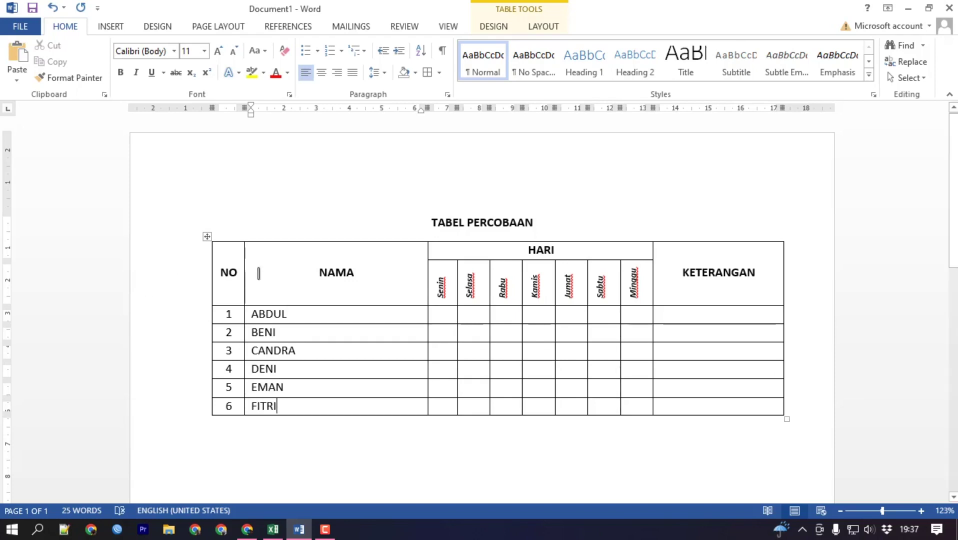
pyautogui.click(445, 314)
pyautogui.click(481, 314)
pyautogui.click(253, 440)
pyautogui.press('Return')
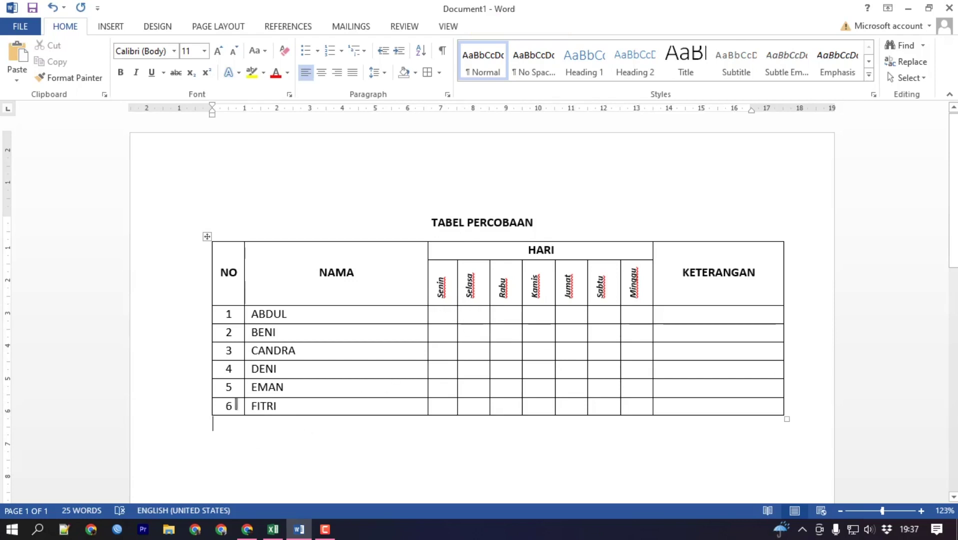
# Insert a 1x1 table below the attendance table and narrow it into a small box.
pyautogui.click(110, 29)
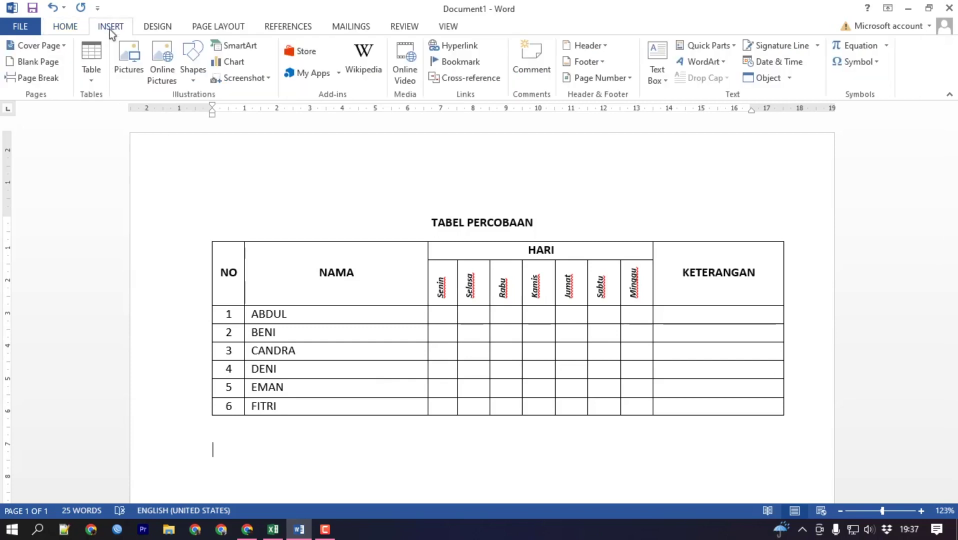
pyautogui.click(99, 81)
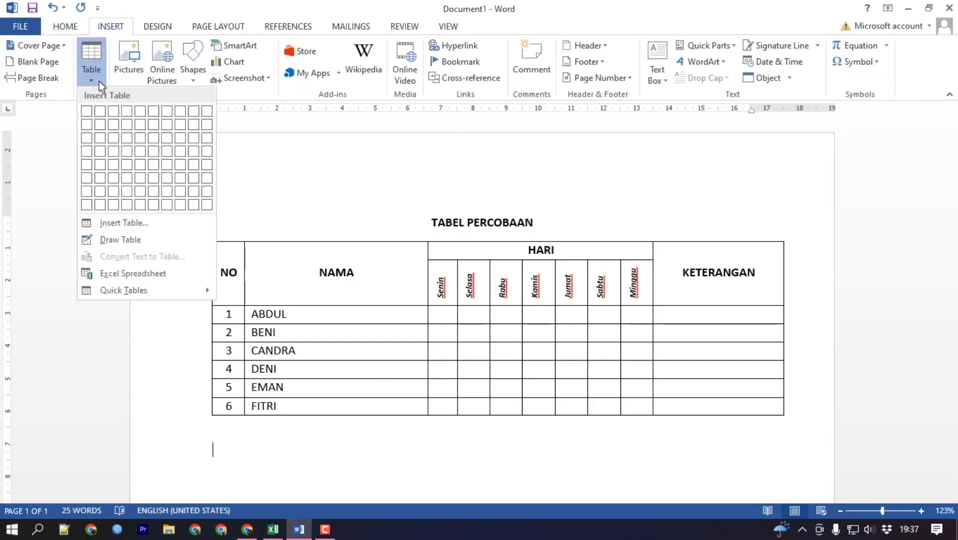
pyautogui.click(87, 112)
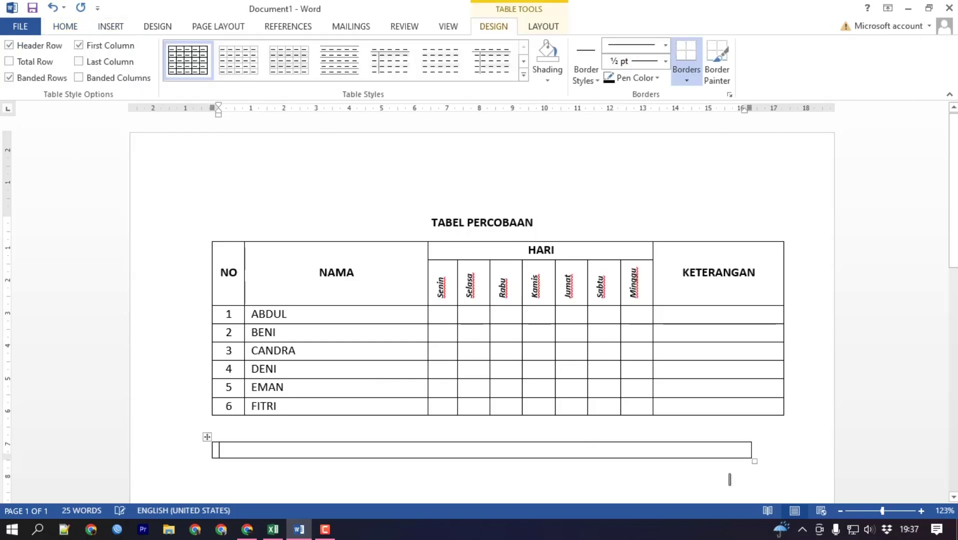
pyautogui.moveTo(752, 450)
pyautogui.mouseDown()
pyautogui.moveTo(230, 452)
pyautogui.moveTo(245, 452)
pyautogui.mouseUp()
pyautogui.scroll(-1, 260, 450)
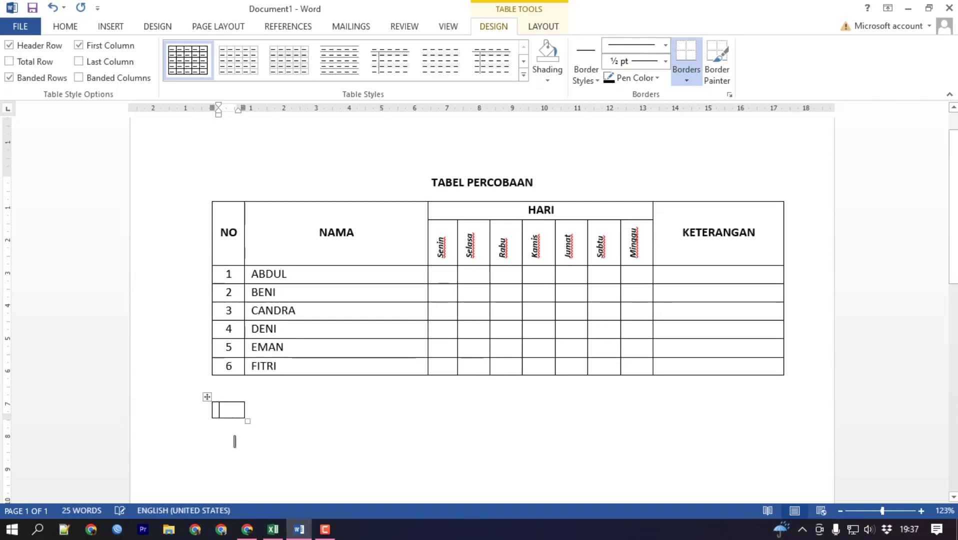
# Paste copies of the small box so three boxes stack beneath the table.
pyautogui.click(209, 398)
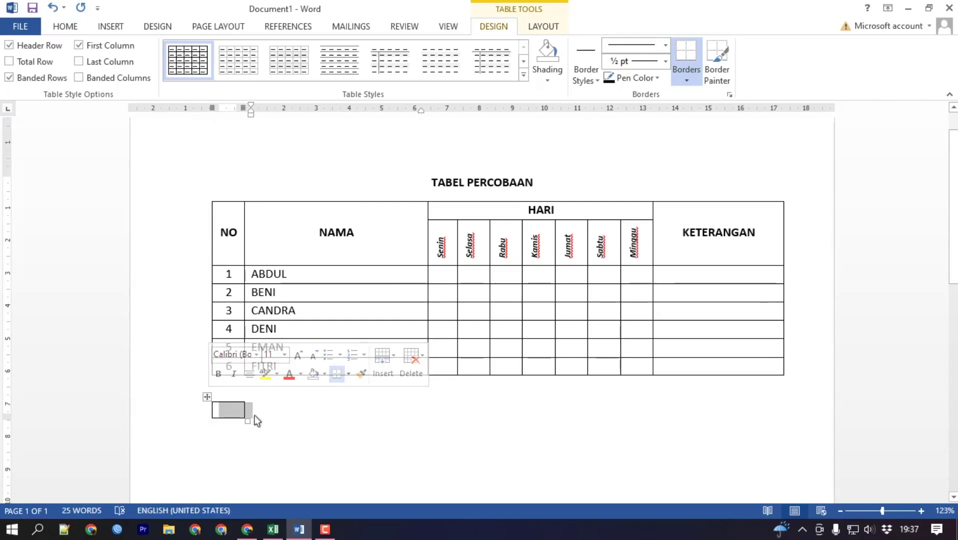
pyautogui.click(288, 411)
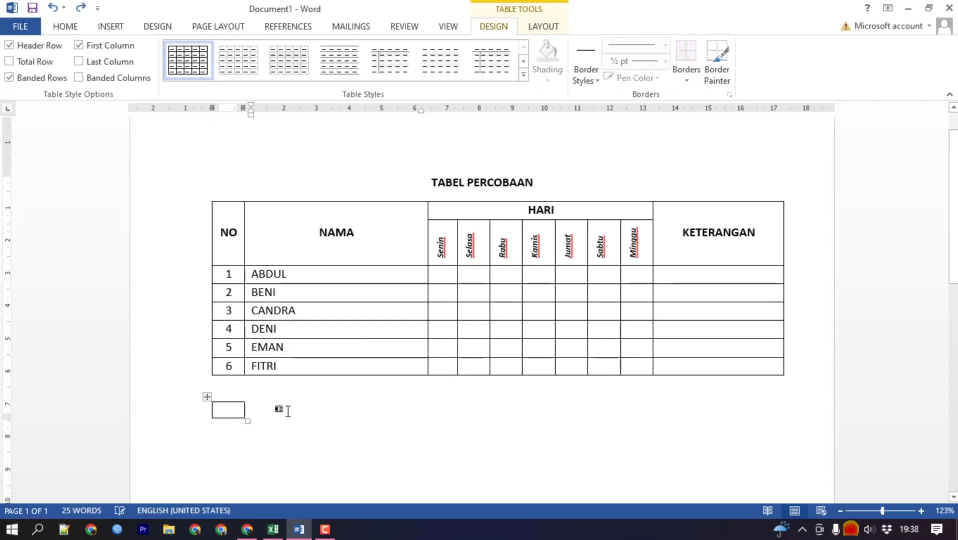
pyautogui.click(222, 454)
pyautogui.hotkey('ctrl', 'v')
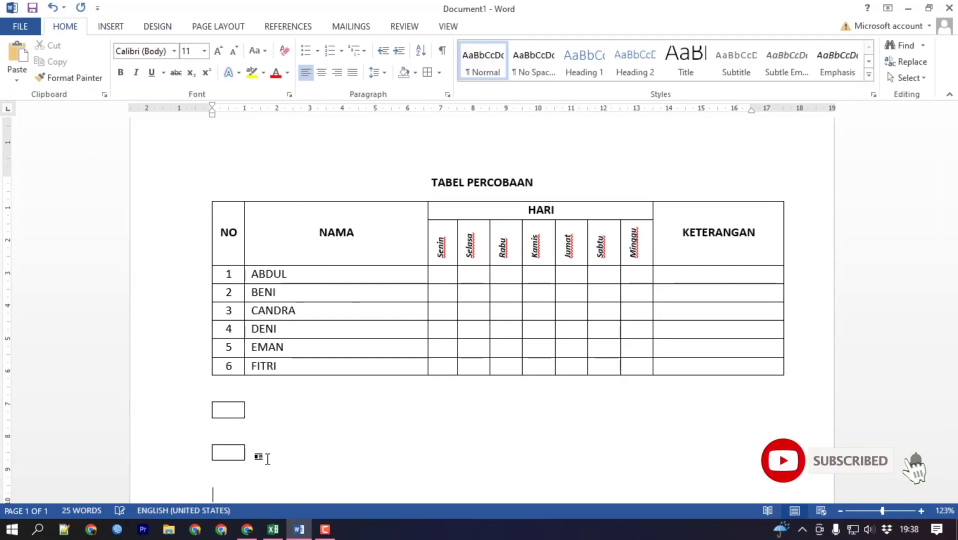
pyautogui.hotkey('alt', 'n')
pyautogui.press('t')
pyautogui.press('Return')
pyautogui.click(291, 299)
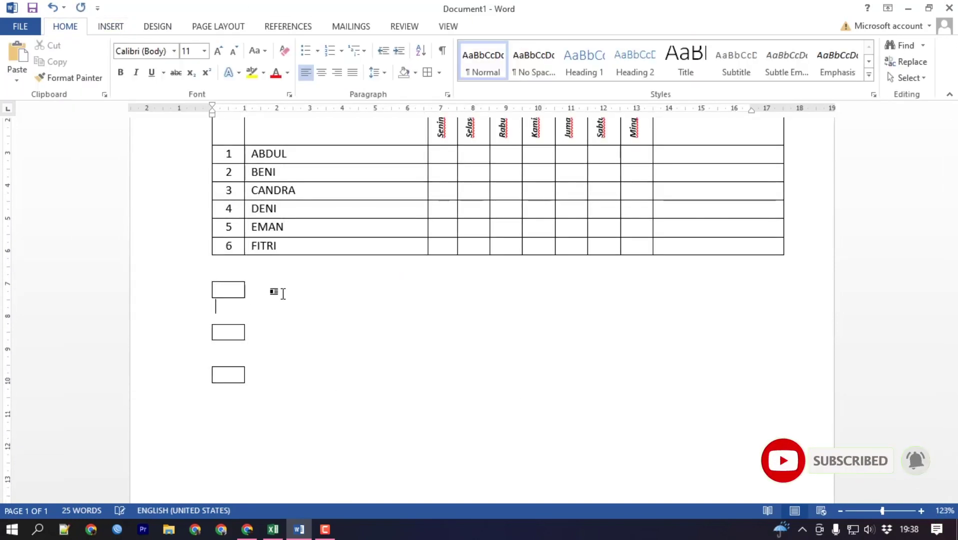
# Label the first two boxes '= LIBUR' and '=MASUK'.
pyautogui.rightClick(236, 297)
pyautogui.click(337, 164)
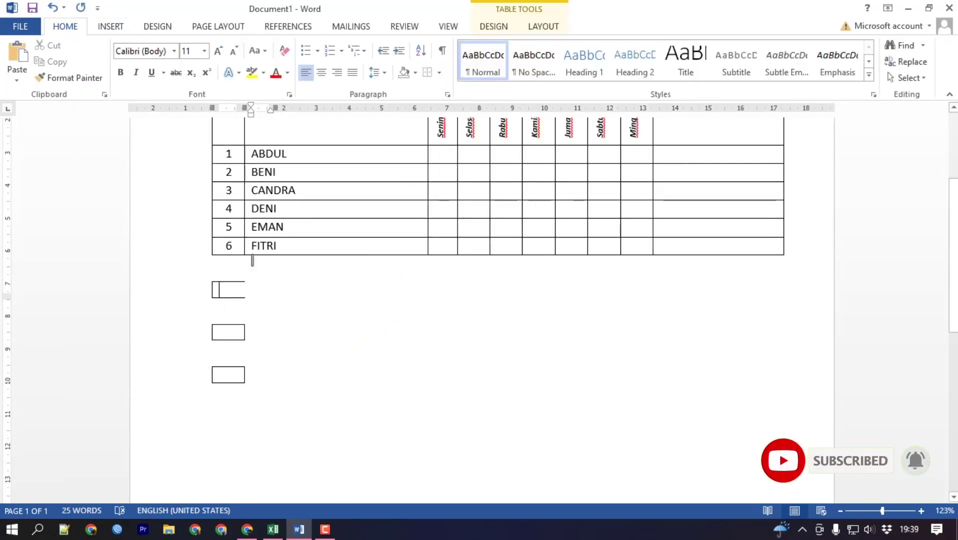
pyautogui.click(234, 332)
pyautogui.rightClick(234, 331)
pyautogui.rightClick(228, 331)
pyautogui.rightClick(228, 375)
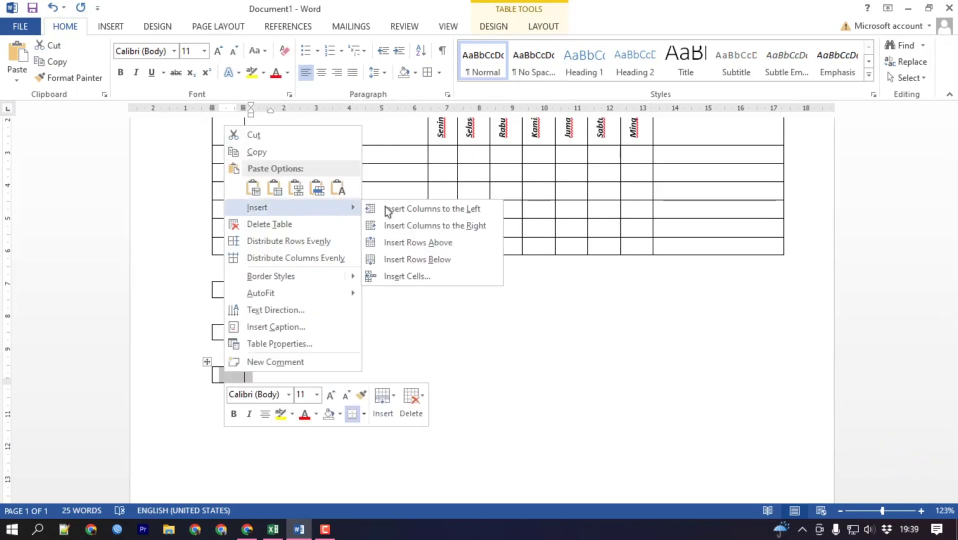
pyautogui.click(399, 240)
pyautogui.hotkey('ctrl', 'z')
pyautogui.click(278, 293)
pyautogui.write('= LIBUR')
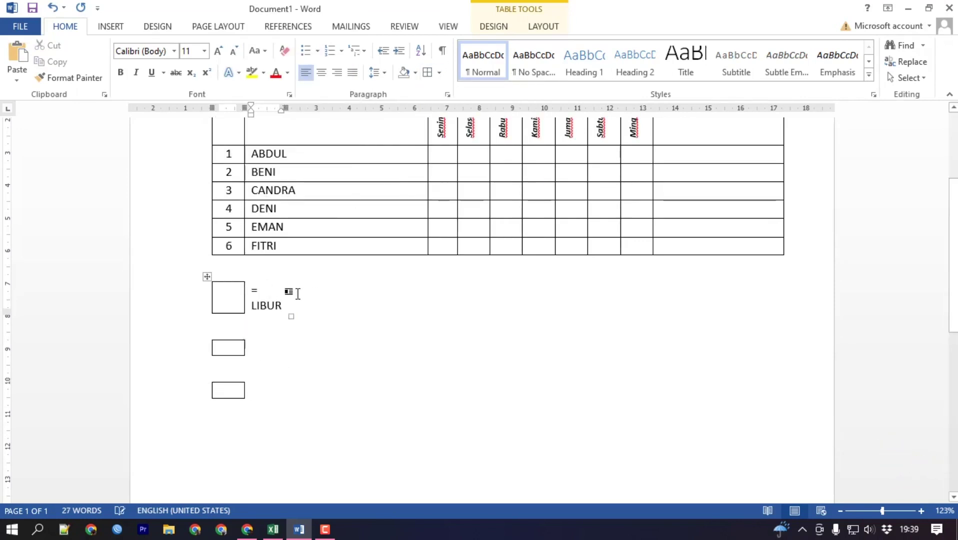
pyautogui.write('=MASUK')
# Delete the third box and add a 'KET.' heading line above the legend boxes.
pyautogui.rightClick(207, 363)
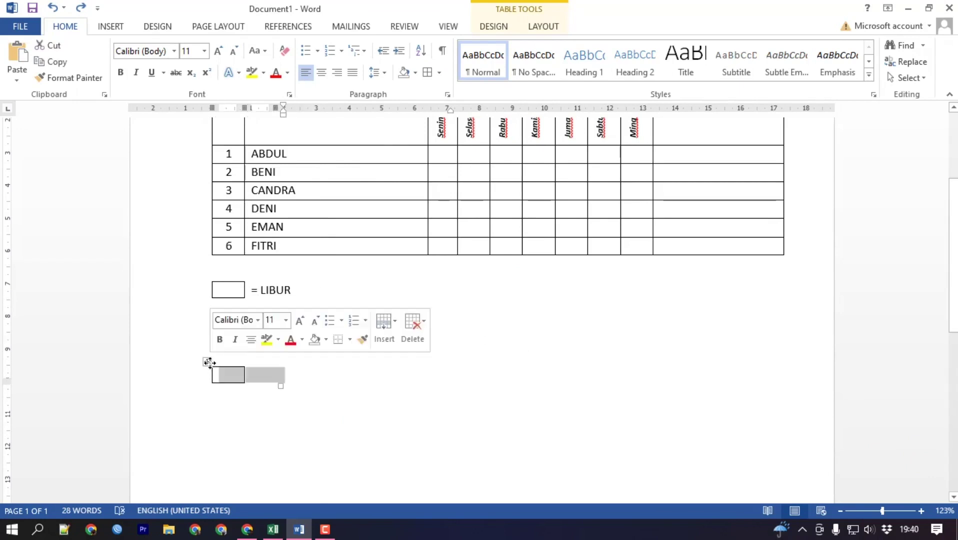
pyautogui.press('BackSpace')
pyautogui.scroll(1, 237, 373)
pyautogui.scroll(2, 237, 373)
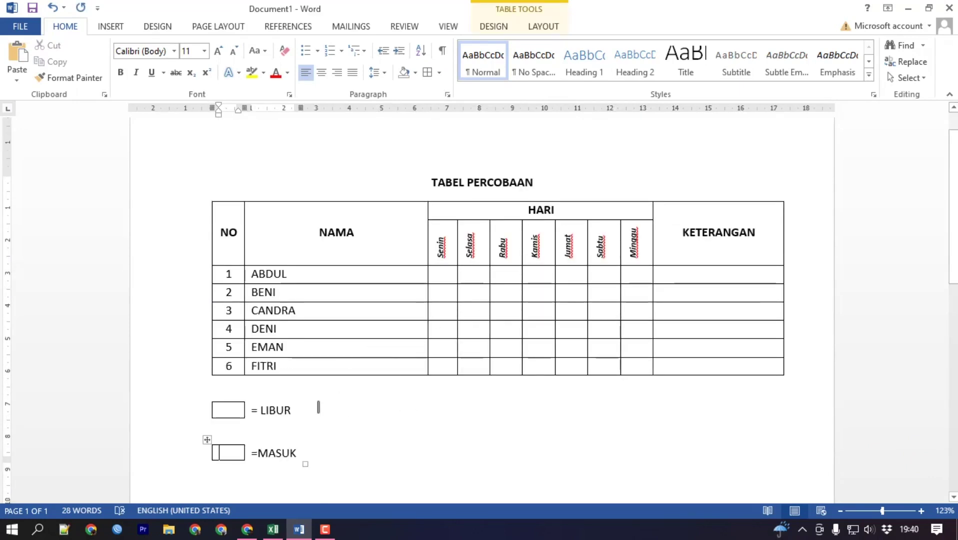
pyautogui.click(235, 388)
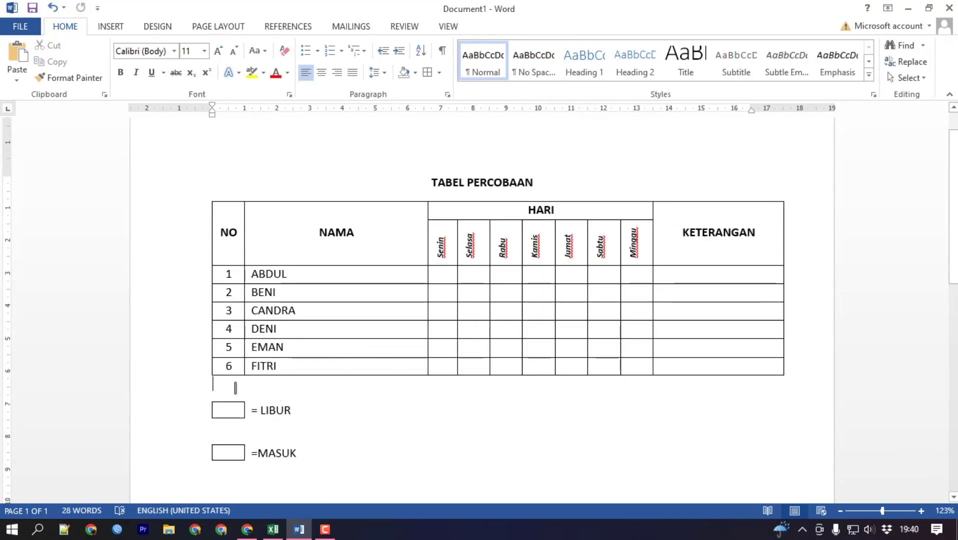
pyautogui.press('Return')
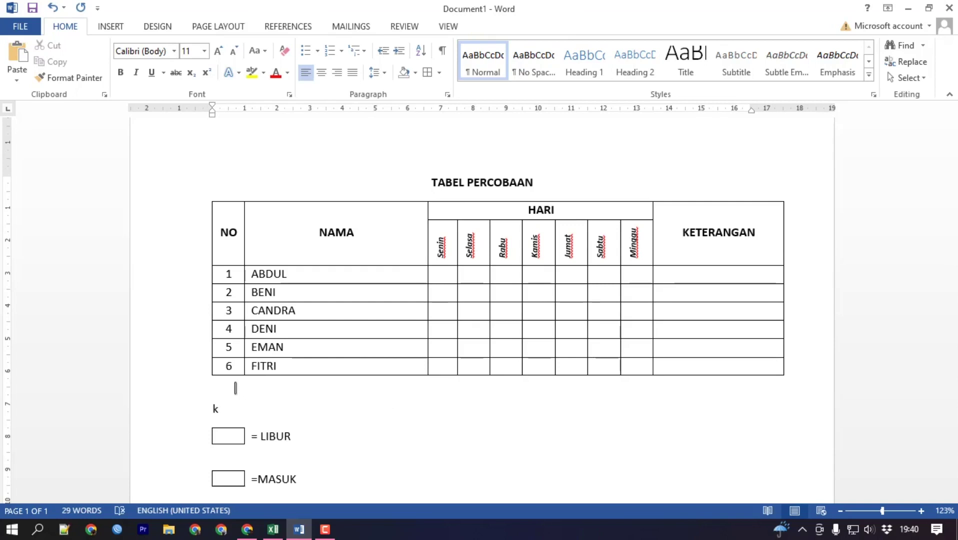
pyautogui.write('KET.')
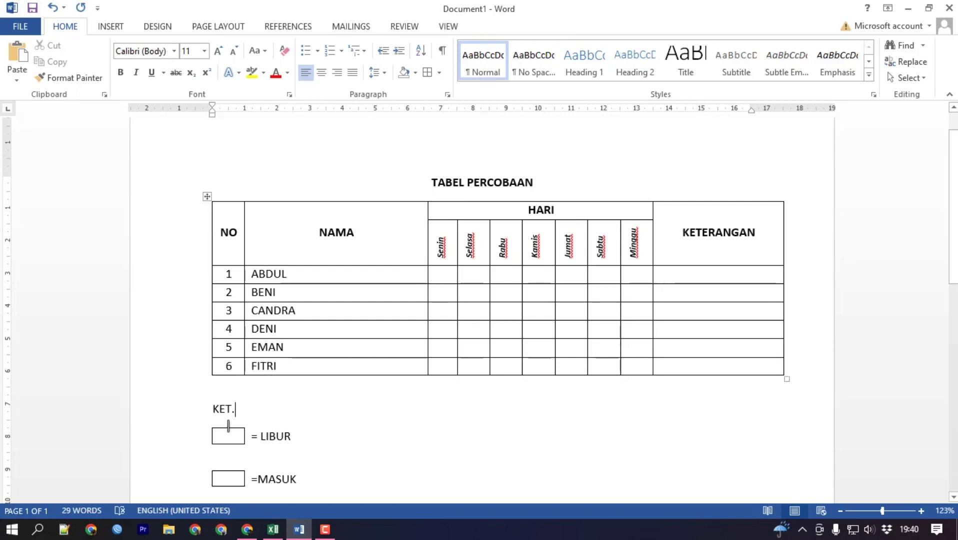
pyautogui.click(239, 444)
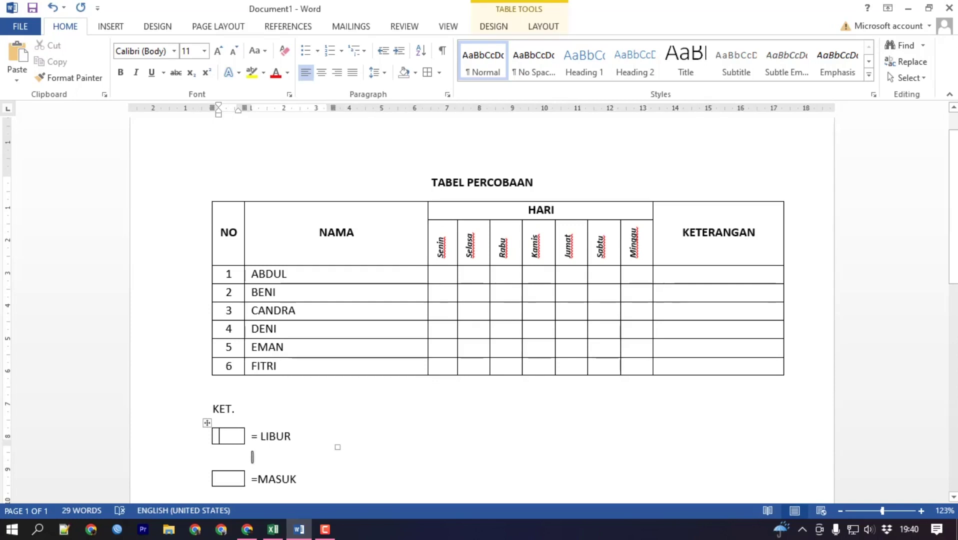
pyautogui.moveTo(229, 435)
pyautogui.click(240, 477)
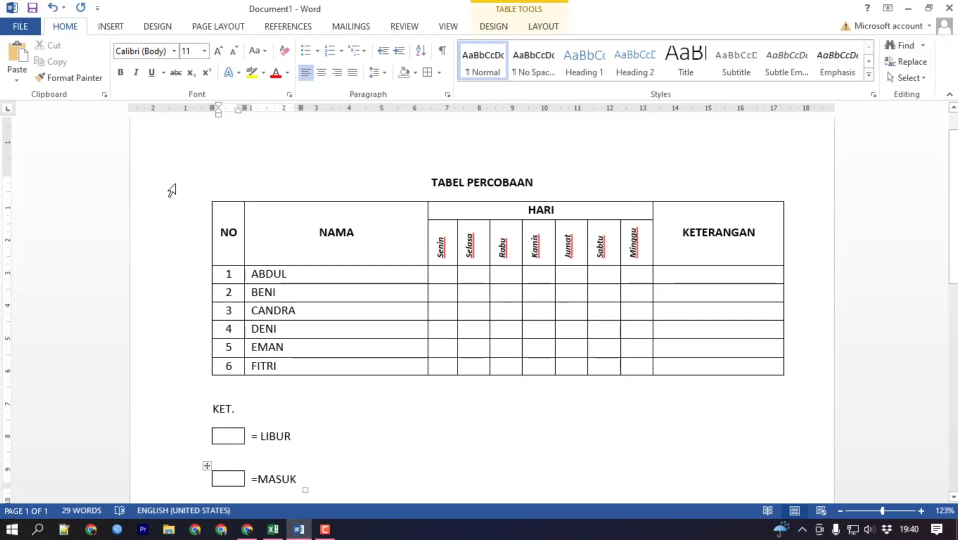
# Apply a Diagonal Down Border to the MASUK legend box.
pyautogui.scroll(-2, 213, 492)
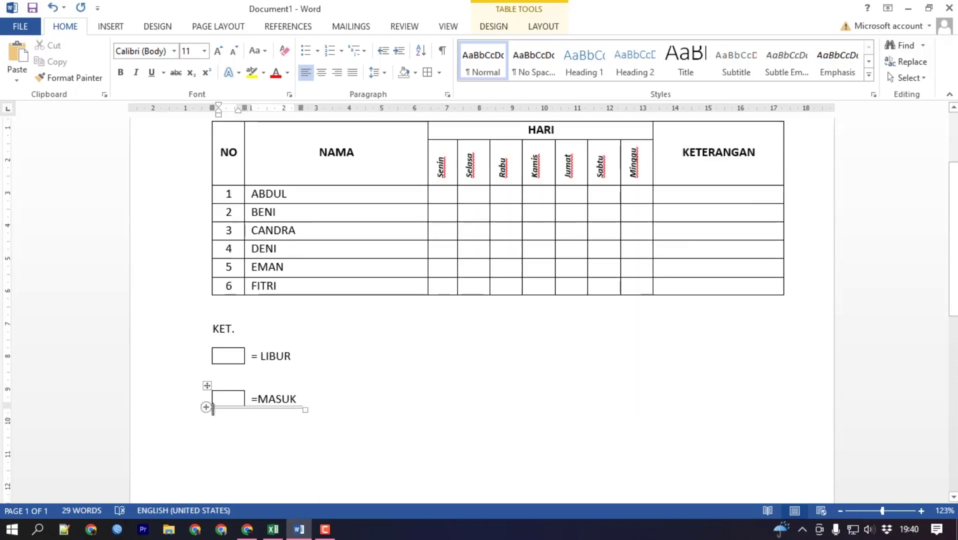
pyautogui.keyDown('ctrl'); pyautogui.scroll(4, 218, 412); pyautogui.keyUp('ctrl')
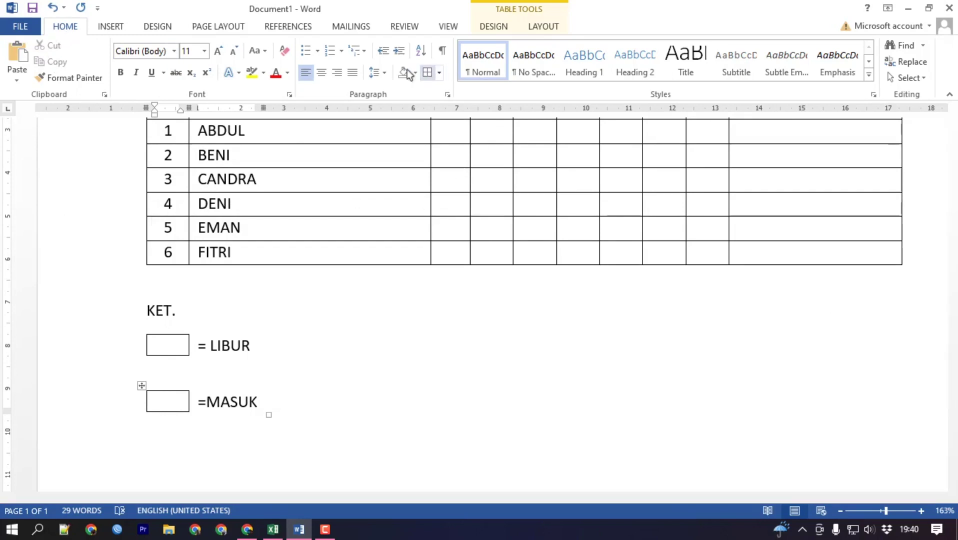
pyautogui.click(440, 75)
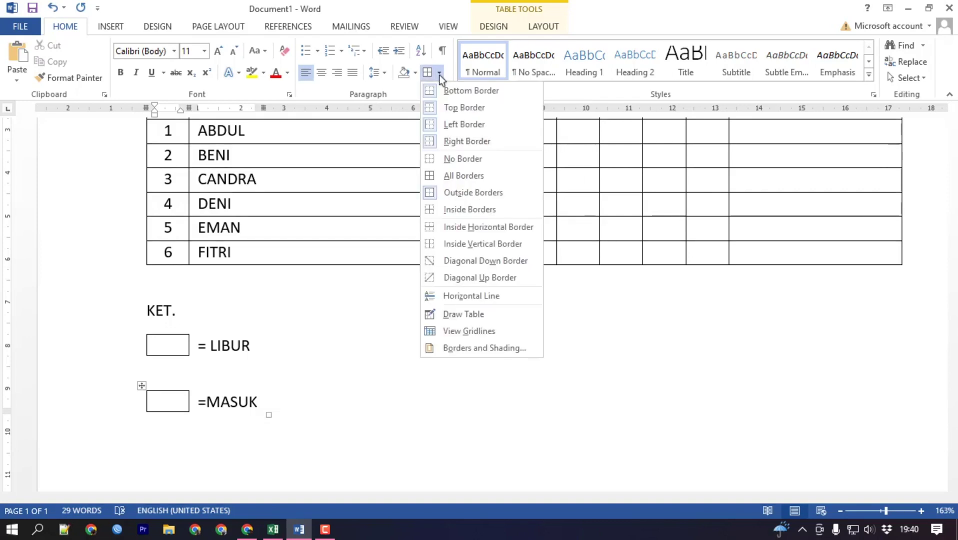
pyautogui.click(460, 260)
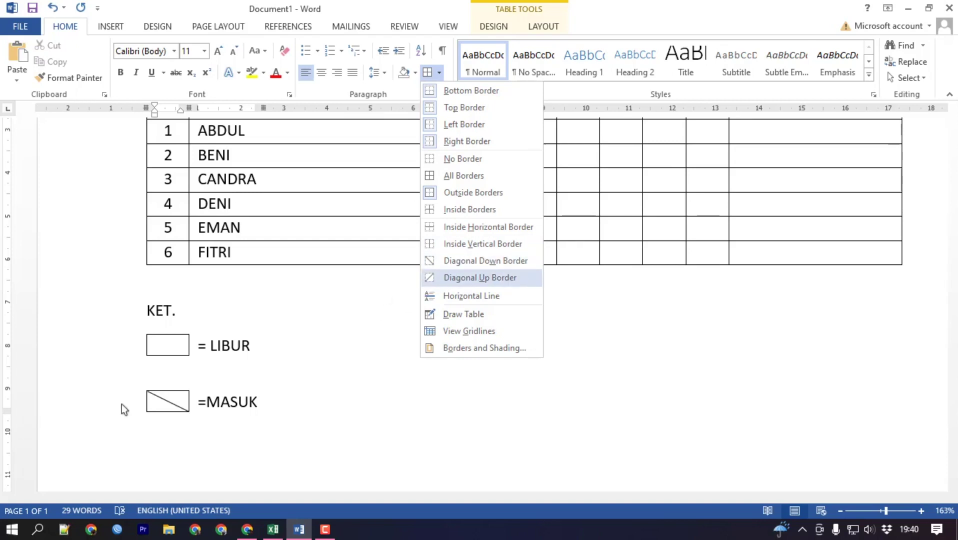
pyautogui.click(446, 262)
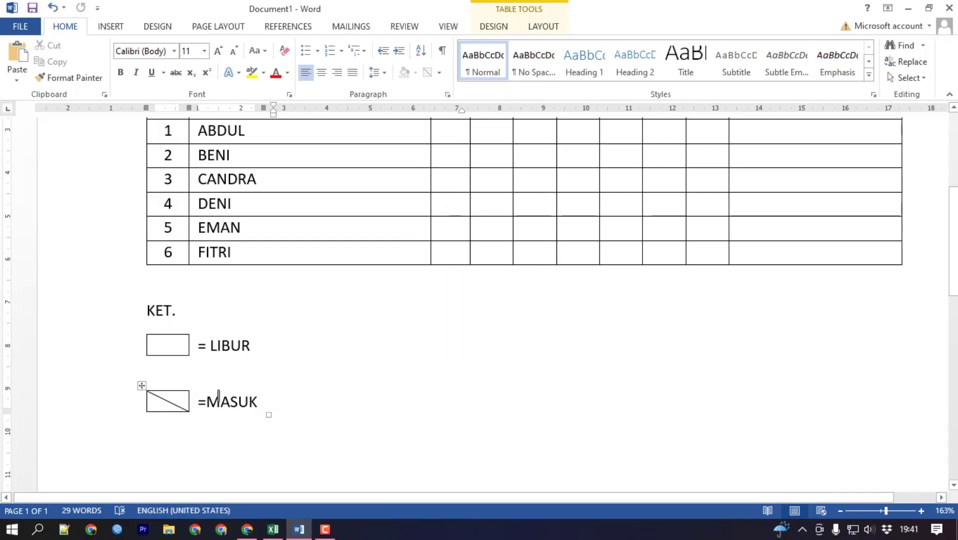
# Give the LIBUR legend box the same Diagonal Down Border.
pyautogui.moveTo(188, 391)
pyautogui.click(156, 345)
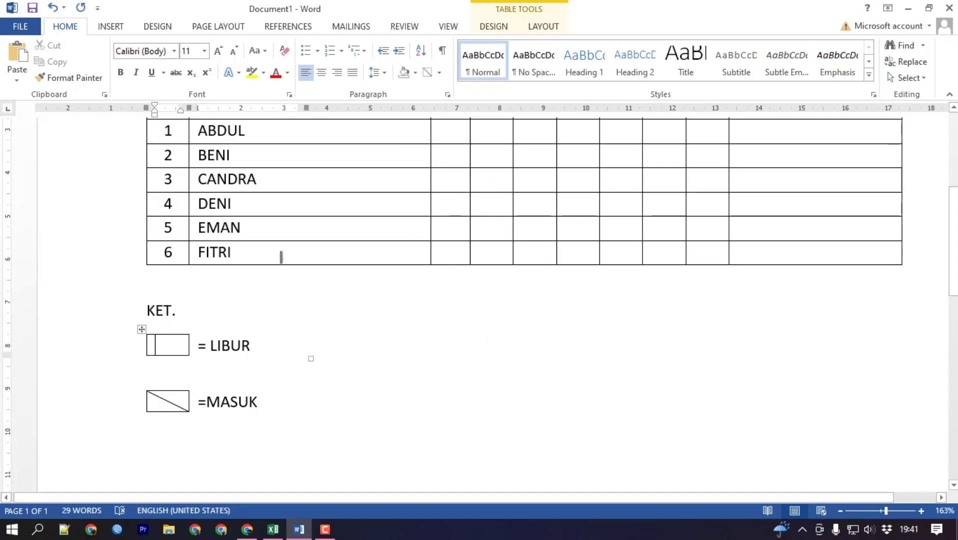
pyautogui.click(427, 74)
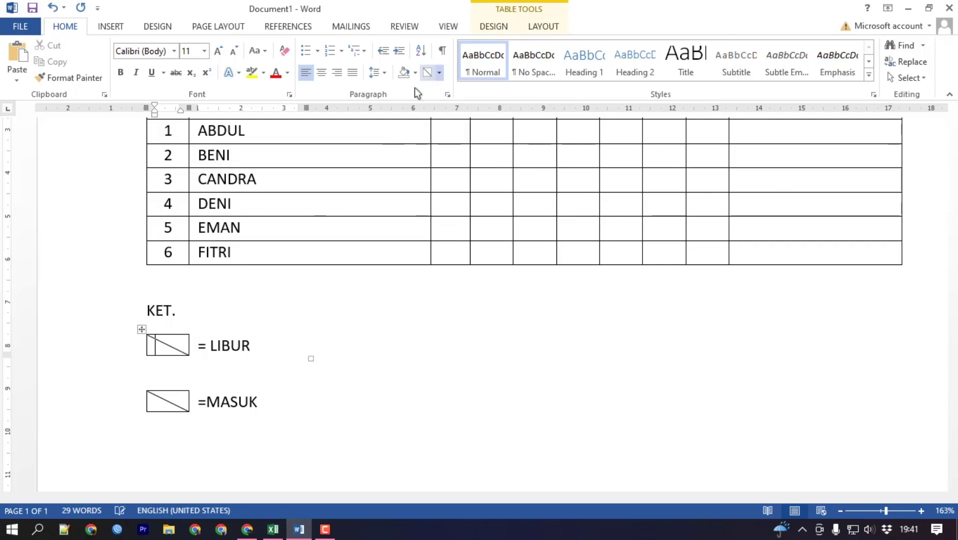
pyautogui.click(377, 400)
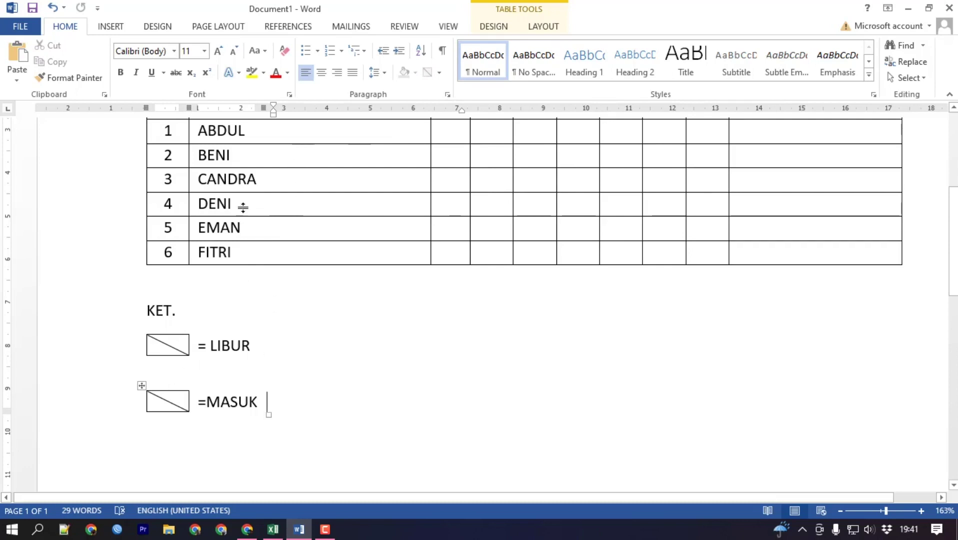
pyautogui.click(160, 345)
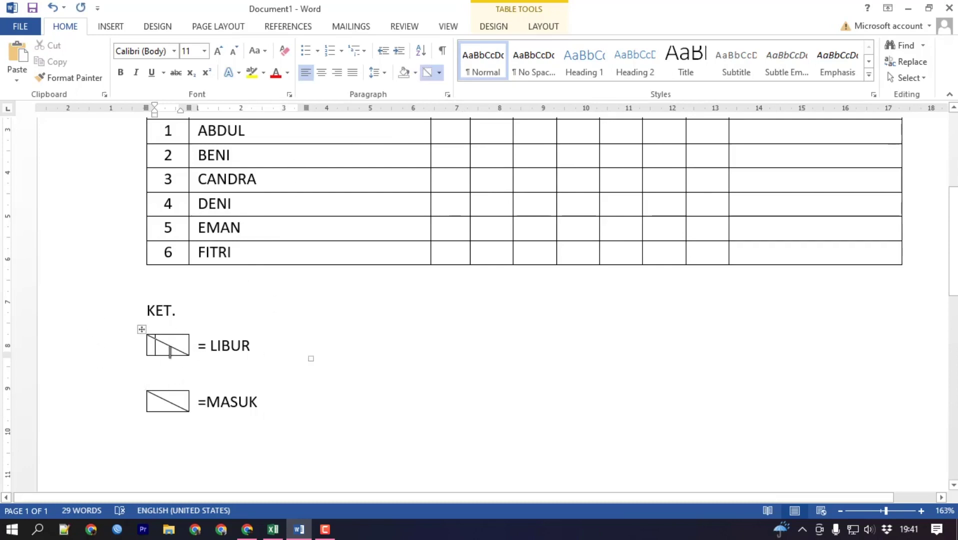
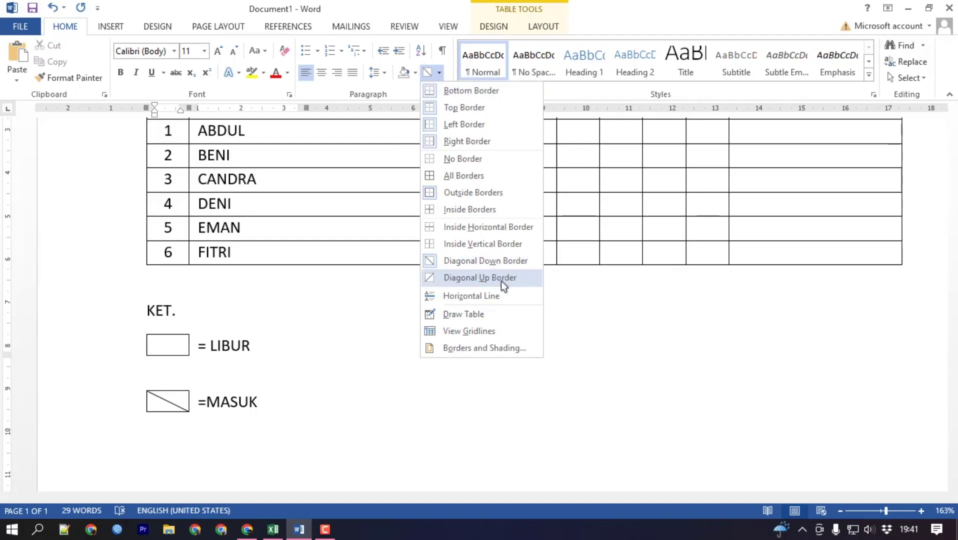
# Add a diagonal-up border to the LIBUR legend box so it shows a crossed X.
pyautogui.click(468, 278)
pyautogui.click(268, 402)
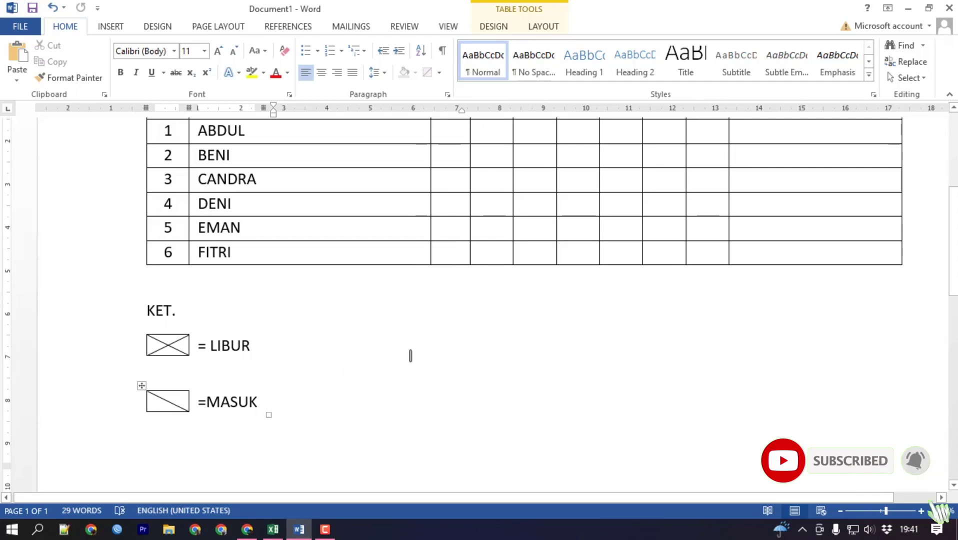
pyautogui.scroll(2, 440, 330)
pyautogui.click(446, 184)
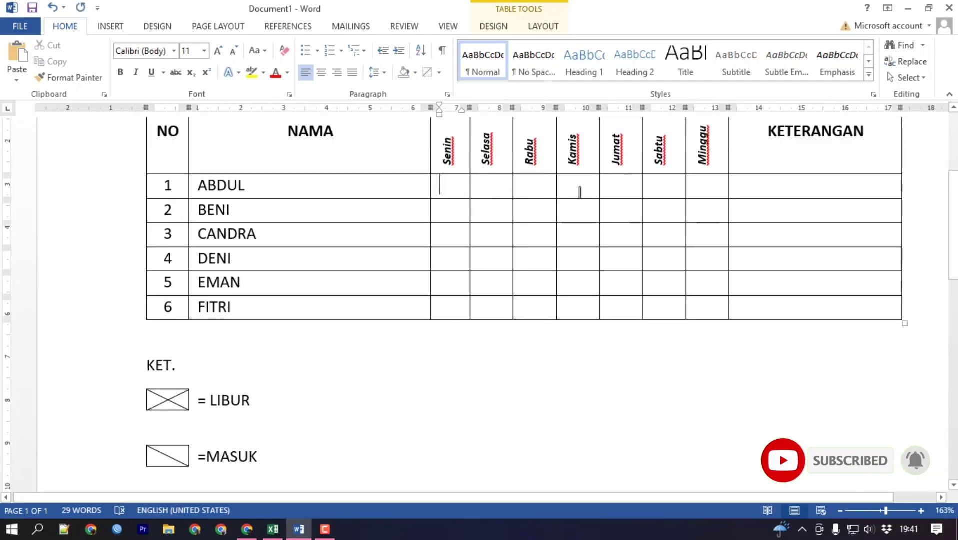
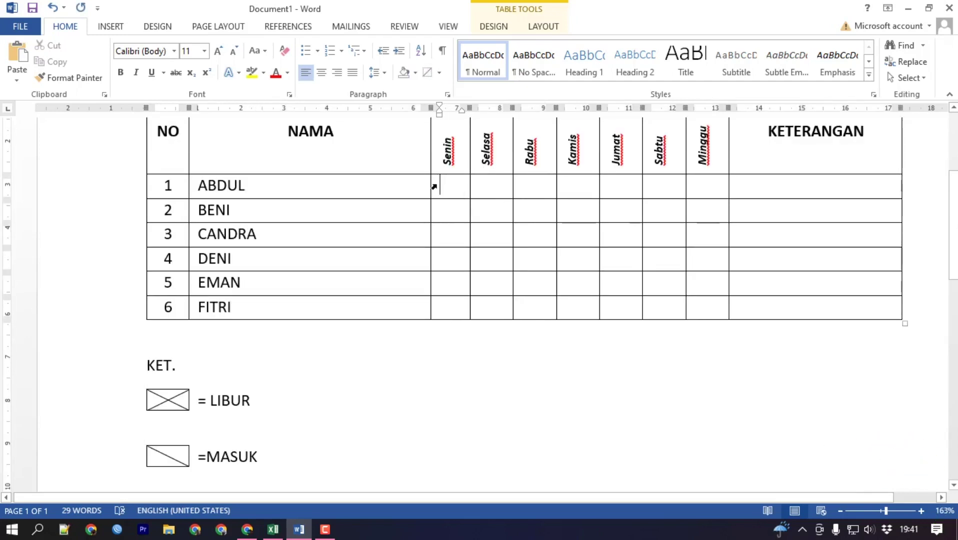
# Undo the last border change and put X crosses in ABDUL's Senin and Selasa cells.
pyautogui.hotkey('ctrl', 'z')
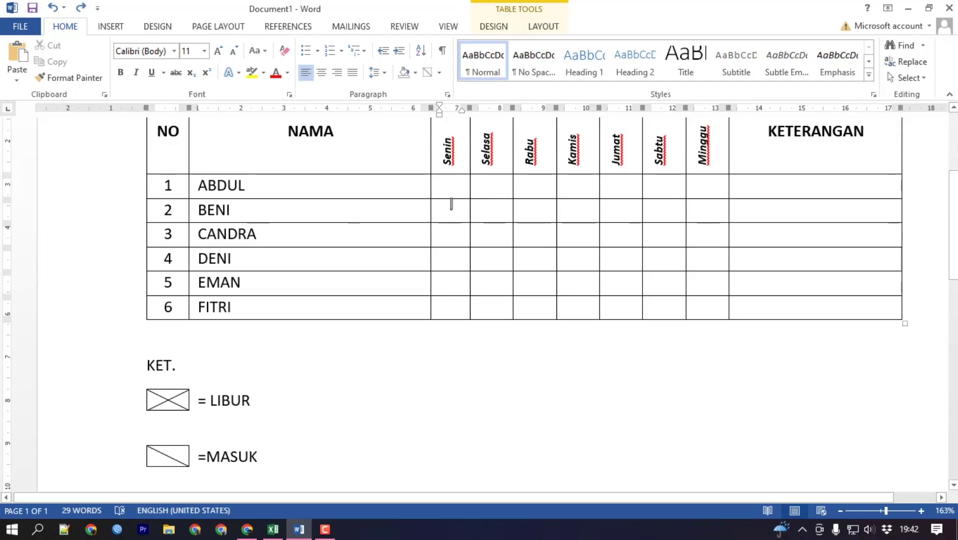
pyautogui.moveTo(440, 189); pyautogui.dragTo(489, 188)
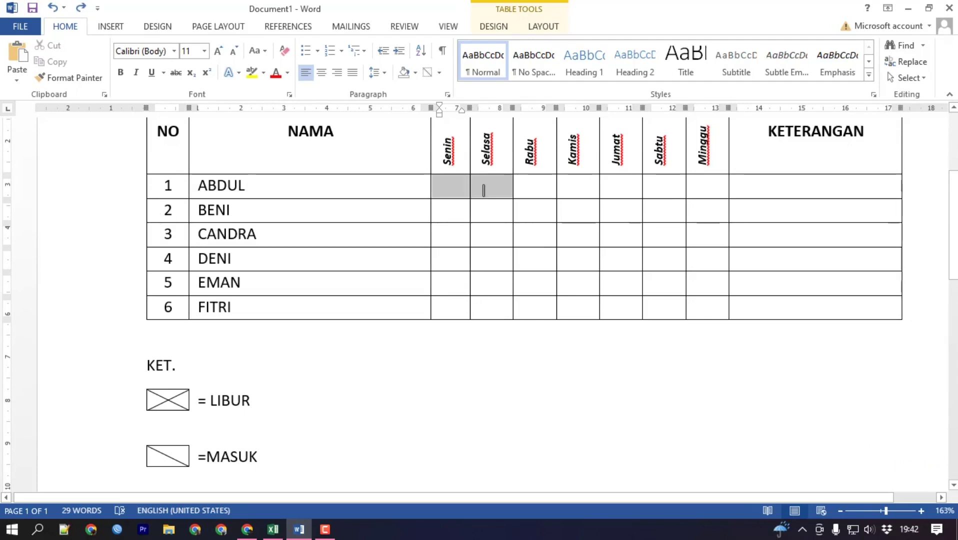
pyautogui.click(428, 73)
pyautogui.click(440, 72)
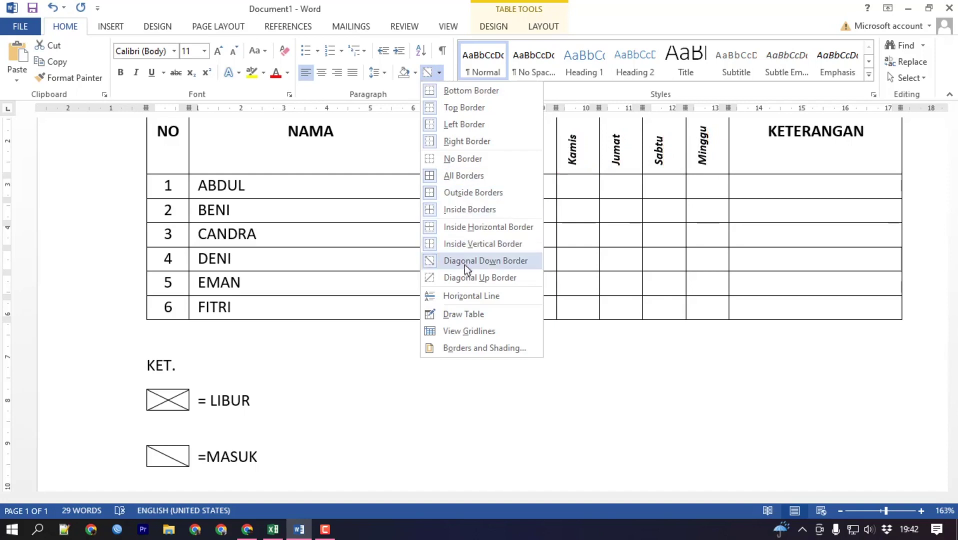
pyautogui.click(448, 269)
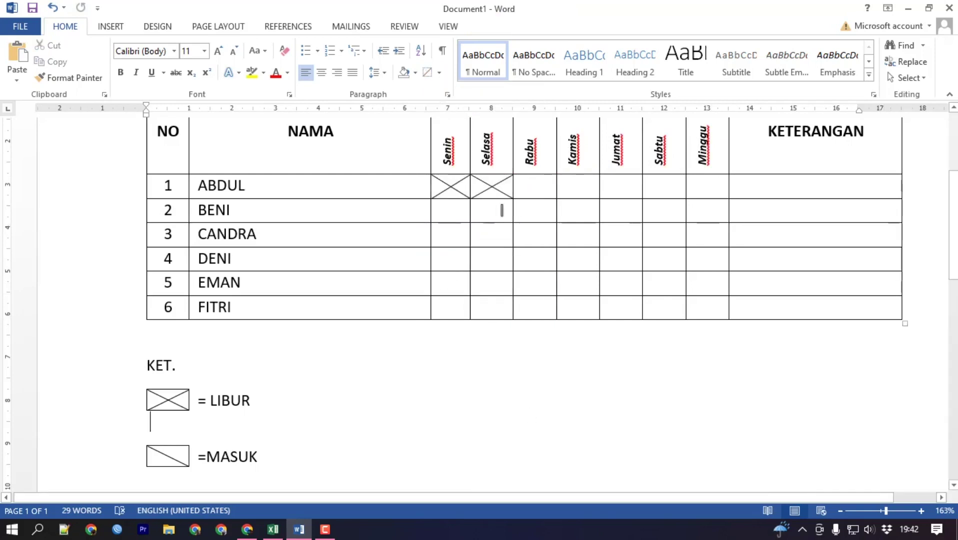
# Add X crosses to BENI's Selasa–Rabu cells and CANDRA's Rabu–Kamis cells.
pyautogui.moveTo(520, 210); pyautogui.dragTo(495, 220)
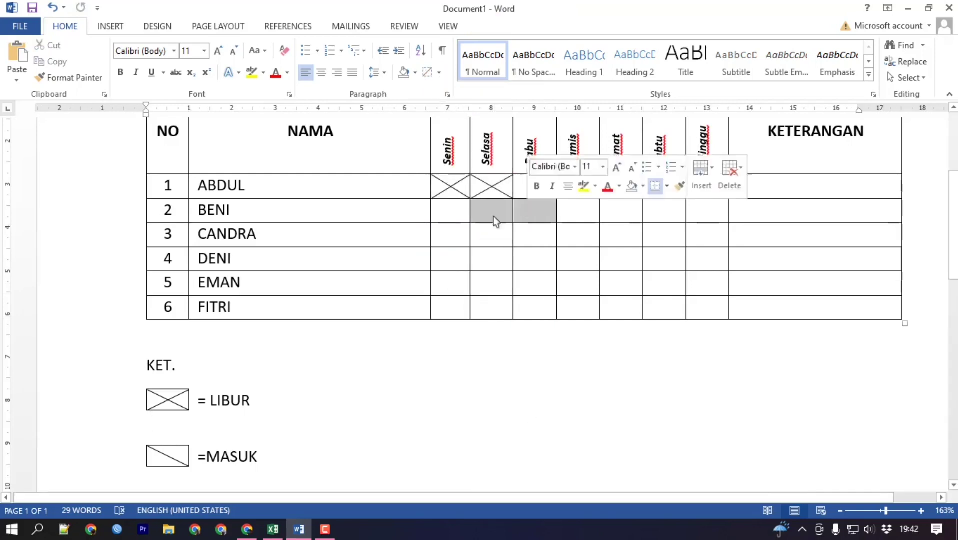
pyautogui.click(428, 72)
pyautogui.click(439, 76)
pyautogui.click(456, 257)
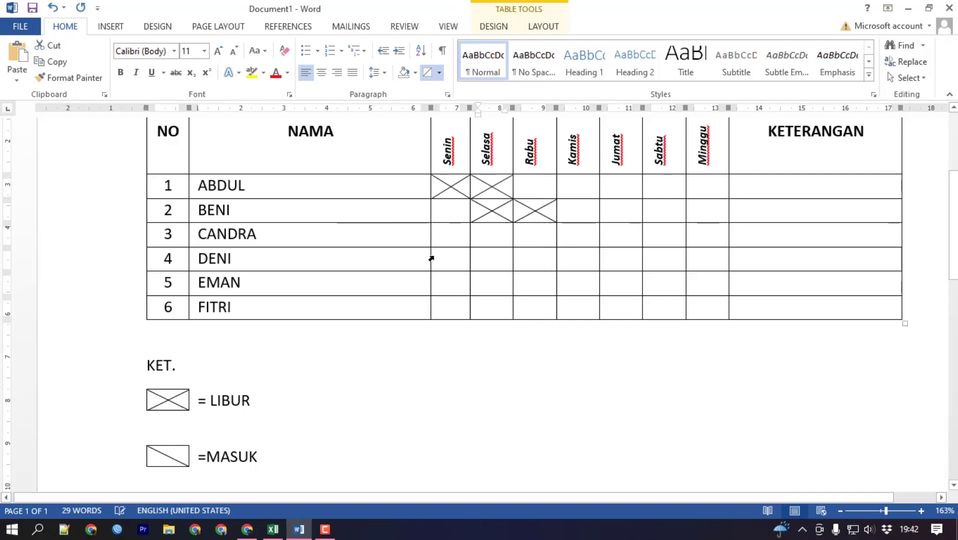
pyautogui.click(538, 235)
pyautogui.moveTo(558, 238); pyautogui.dragTo(569, 238)
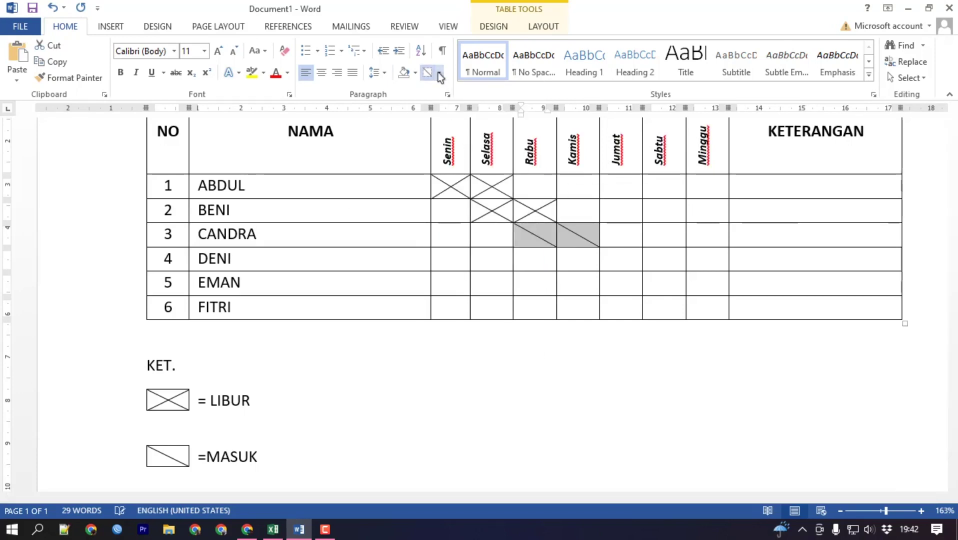
pyautogui.click(439, 73)
pyautogui.click(460, 278)
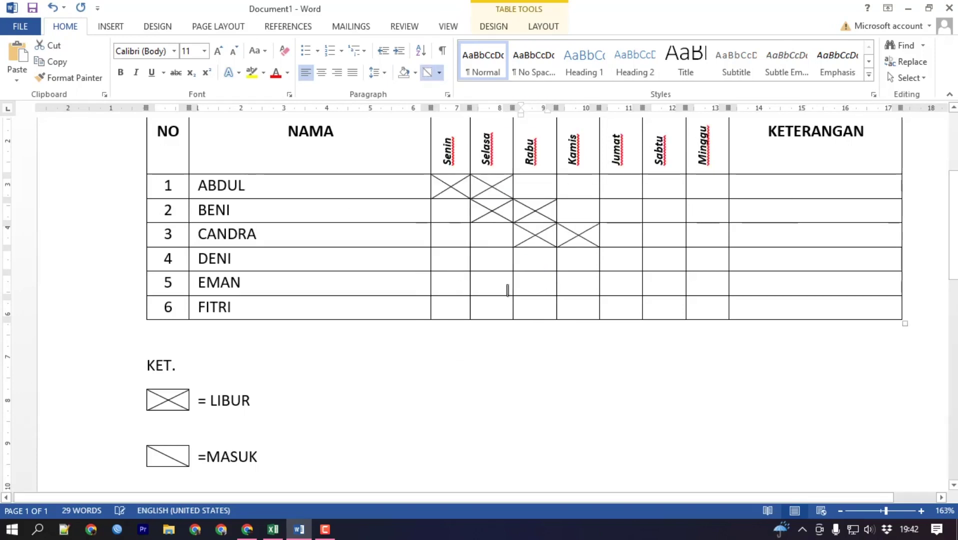
# Cross out DENI's Kamis–Jumat cells and add a first diagonal to EMAN's Jumat–Sabtu cells.
pyautogui.moveTo(573, 261); pyautogui.dragTo(613, 261)
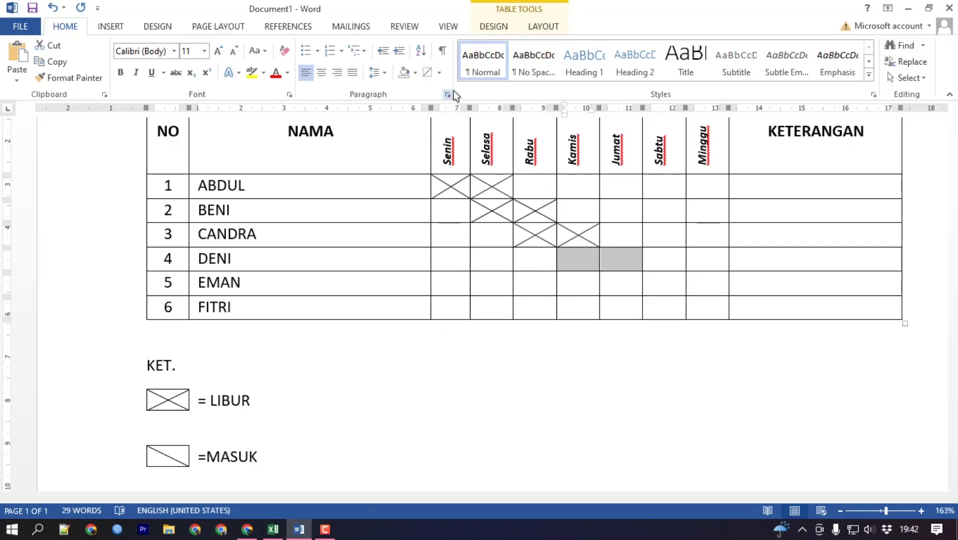
pyautogui.click(427, 73)
pyautogui.click(440, 75)
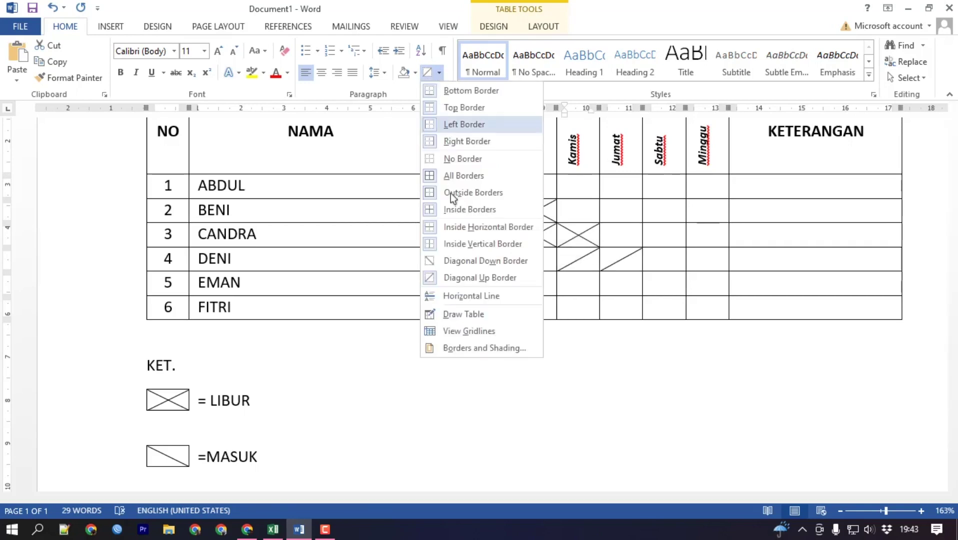
pyautogui.click(465, 260)
pyautogui.moveTo(622, 283); pyautogui.dragTo(664, 283)
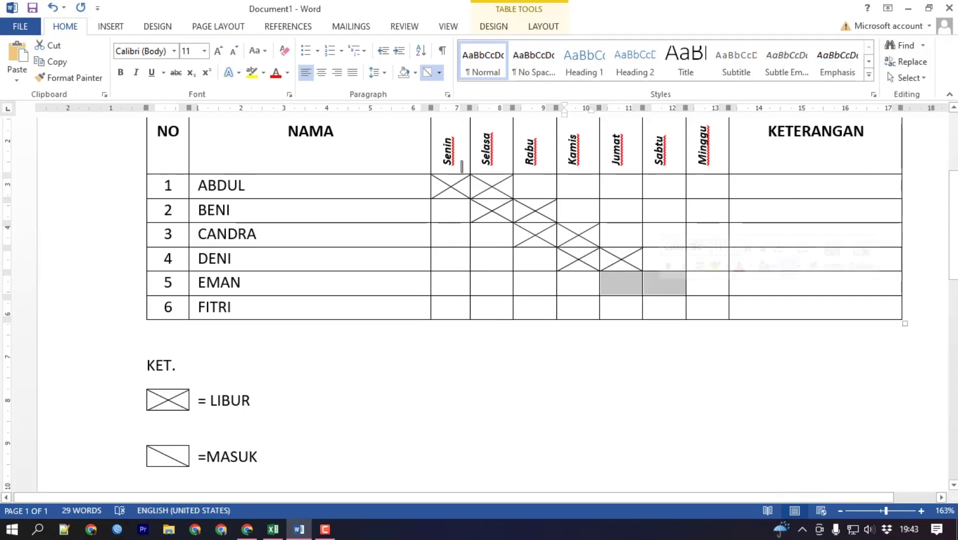
pyautogui.click(425, 74)
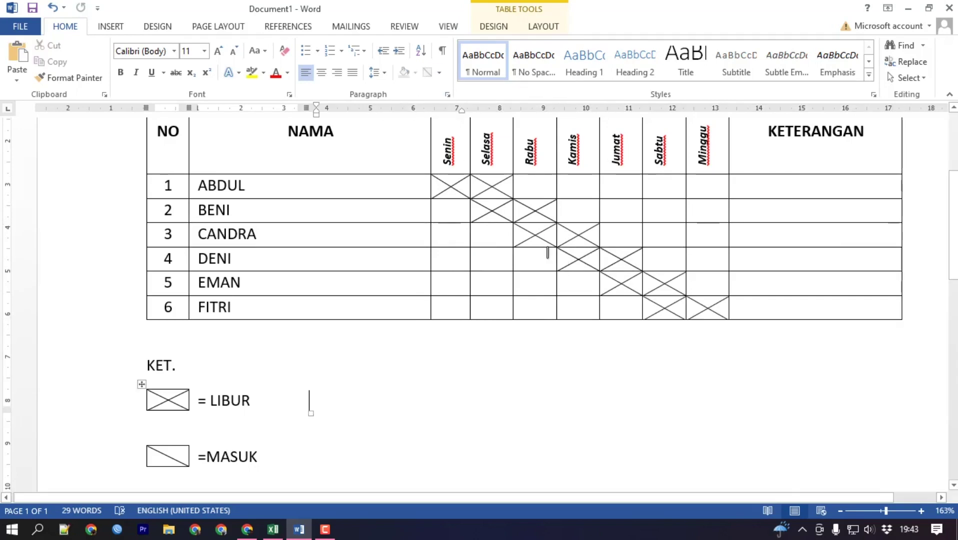